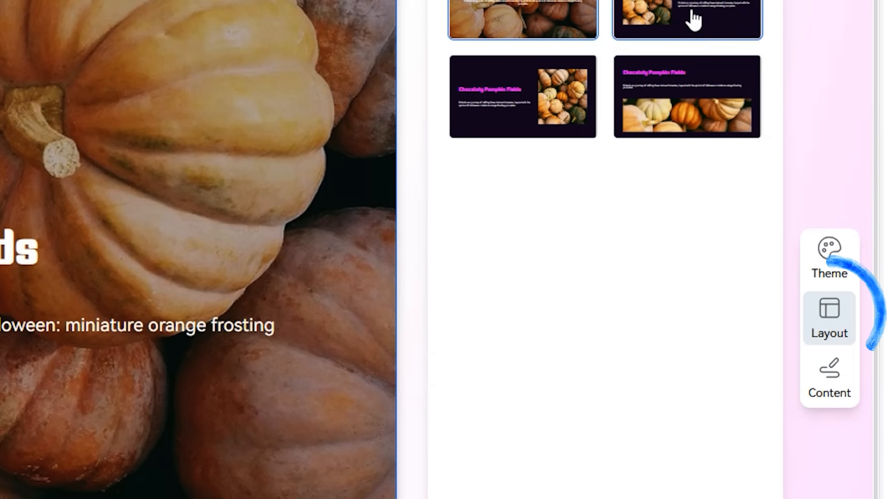
Try the alternative layouts on the "Chocolaty Pumpkin Fields" slide and apply the one with the picture left of the text
{"action": "left_click", "coordinate": [705, 23]}
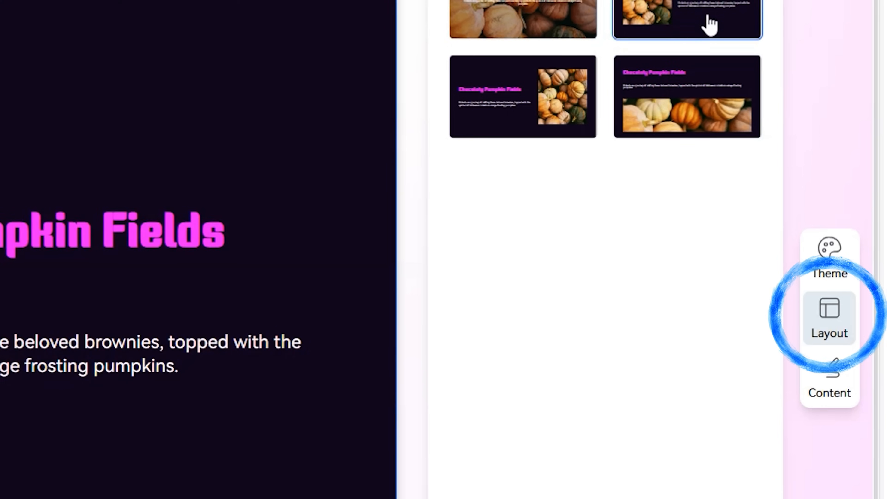
{"action": "left_click", "coordinate": [524, 133]}
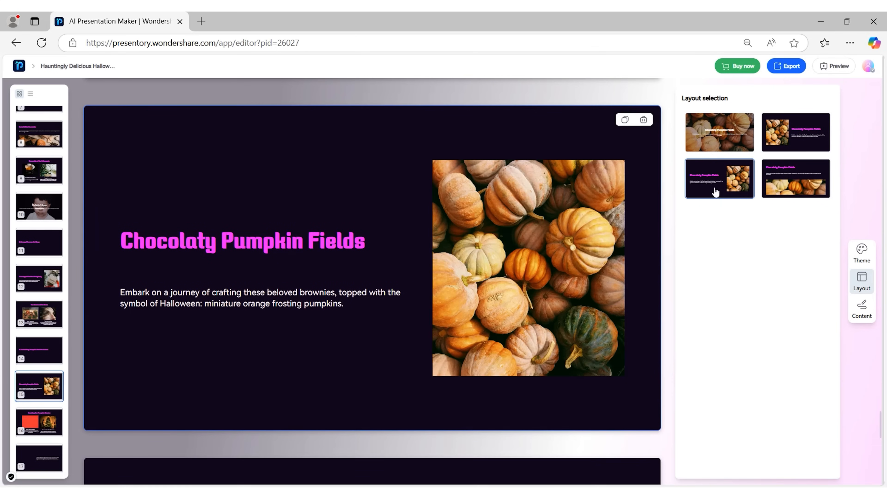
{"action": "left_click", "coordinate": [796, 132]}
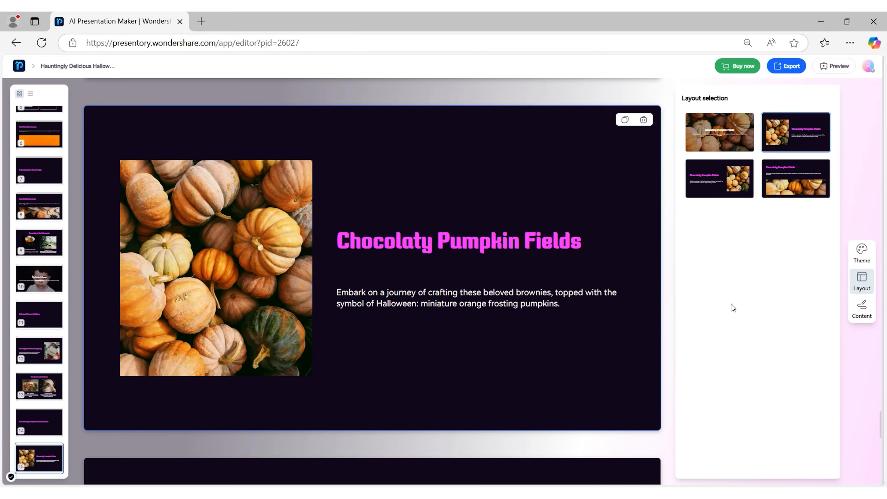
Open the content for editing and set the list slide's title to "Activites Overview"
{"action": "left_click", "coordinate": [871, 315]}
{"action": "left_click", "coordinate": [551, 299]}
{"action": "left_click", "coordinate": [748, 192]}
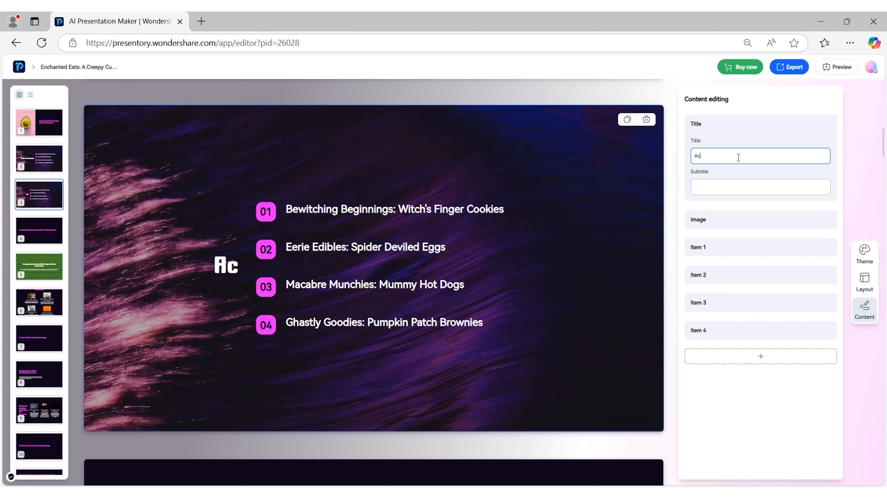
{"action": "left_click", "coordinate": [738, 157]}
{"action": "type", "text": "Activites"}
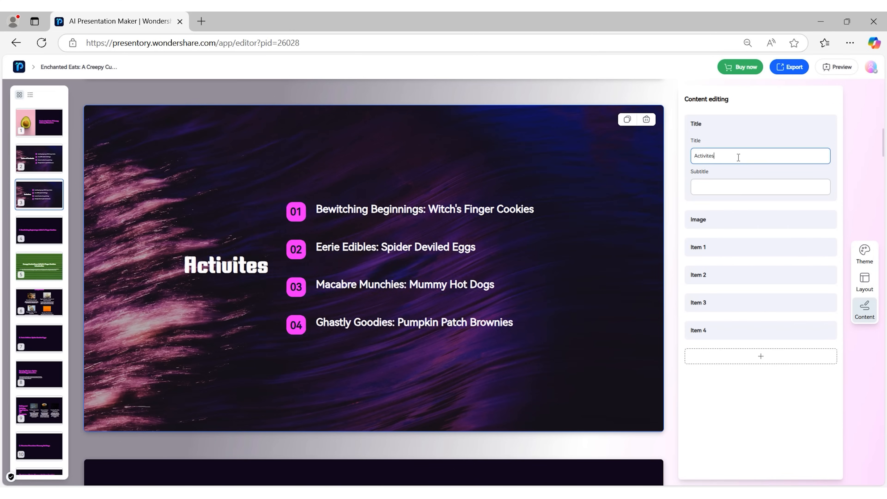
{"action": "type", "text": " Overview"}
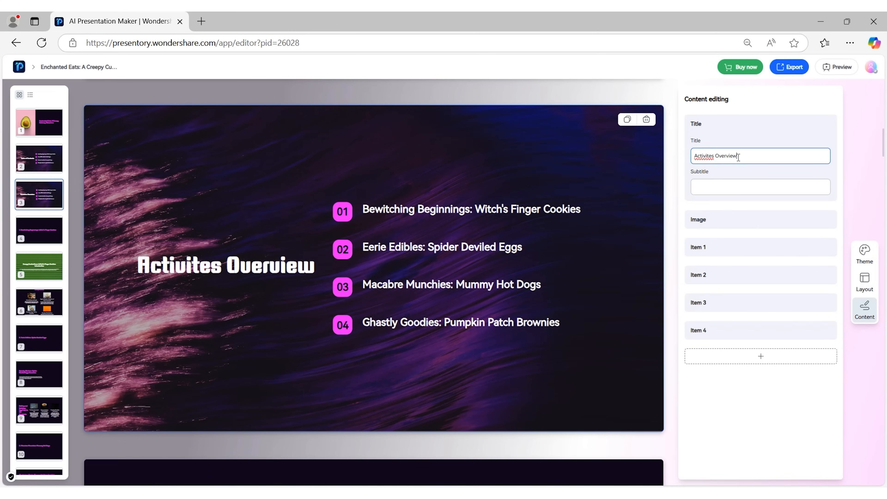
Replace the first items with "MUSIC! Dance The Night Away To Spooky Tunes", "Scary Stories - Gather around for bone-chilling tales!" and "Patch Of Sweetne"
{"action": "type", "text": "7pm"}
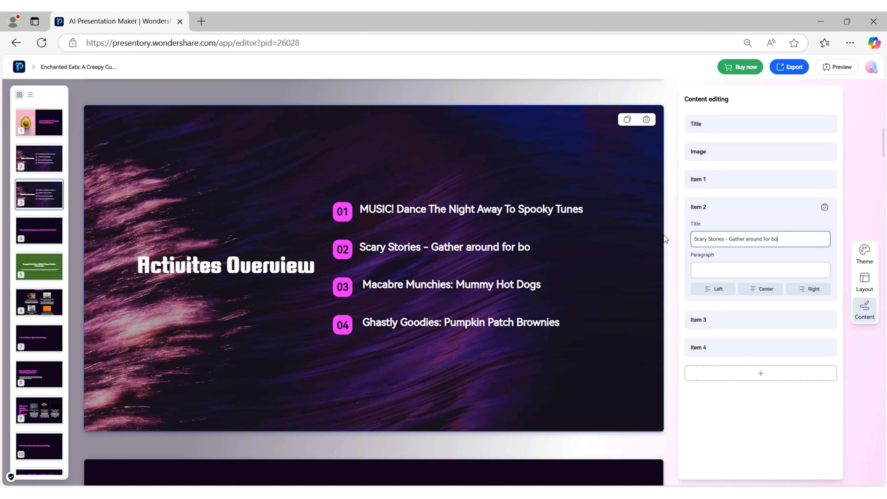
{"action": "type", "text": "ne-chilling"}
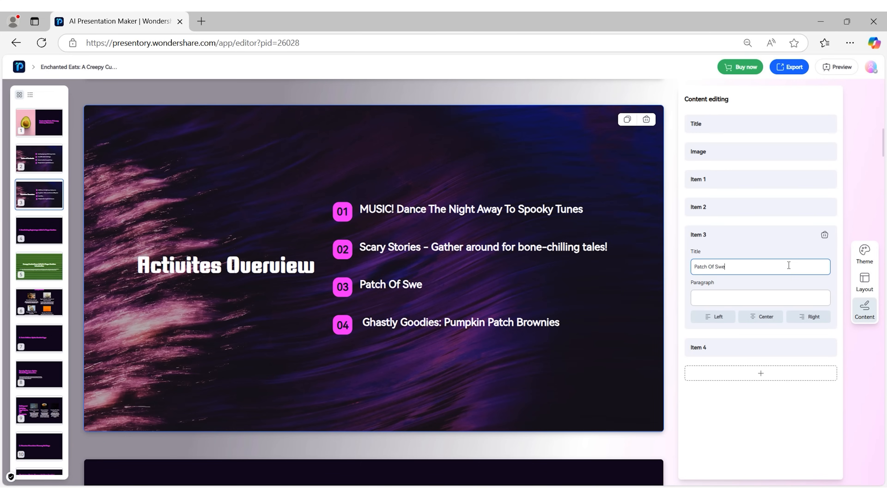
{"action": "type", "text": "etne"}
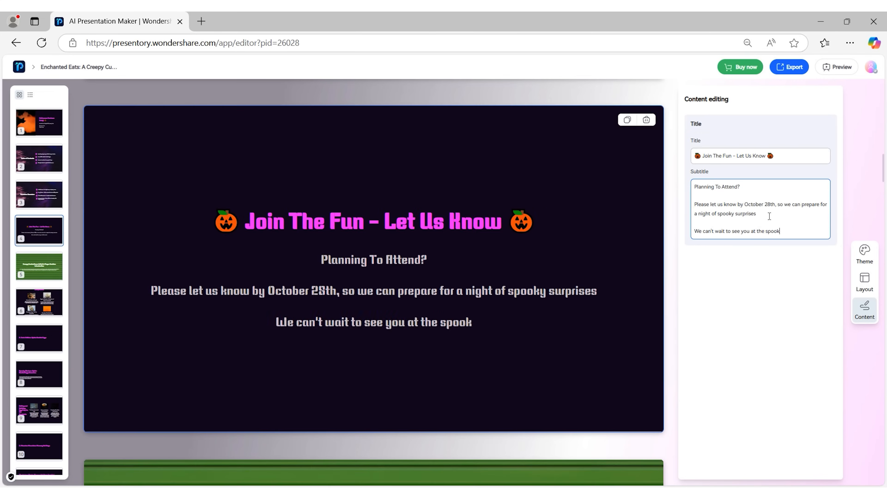
Complete the "Join The Fun - Let Us Know" slide's subtitle with "We can't wait to see you at the spookiest event of the year!"
{"action": "type", "text": "iest event of the ye"}
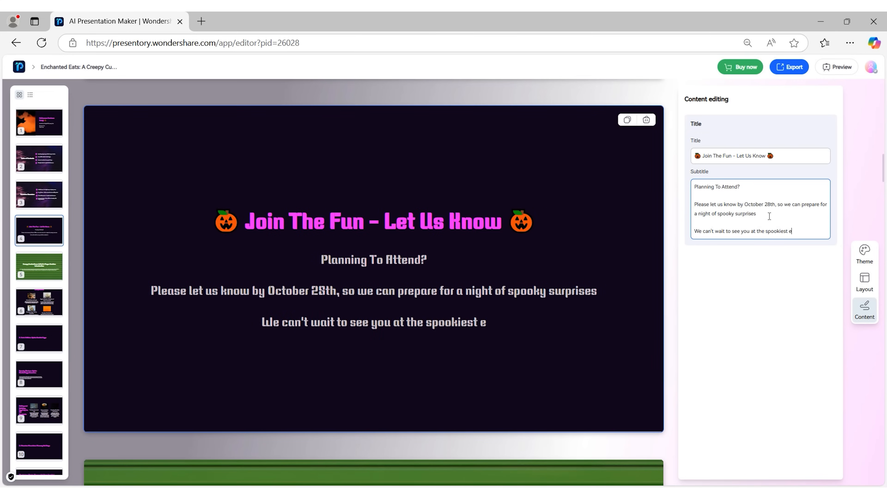
{"action": "type", "text": "ar!"}
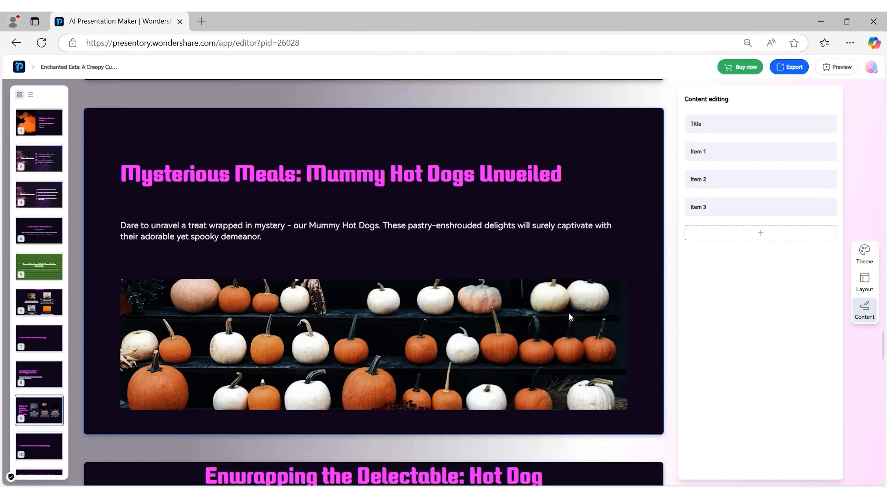
Replace the image on the "Mysterious Meals: Mummy Hot Dogs Unveiled" slide with the picture file food 2
{"action": "scroll", "coordinate": [569, 312], "scroll_direction": "up", "scroll_amount": 1}
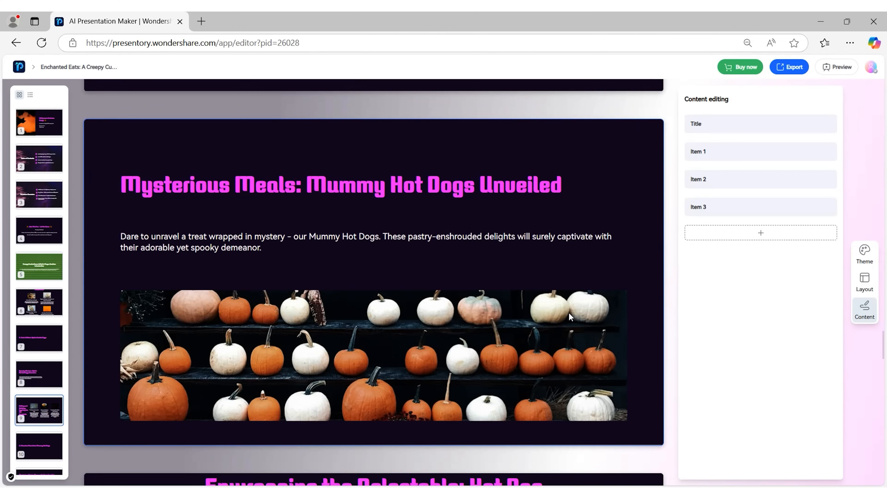
{"action": "left_click", "coordinate": [530, 348]}
{"action": "left_click", "coordinate": [869, 288]}
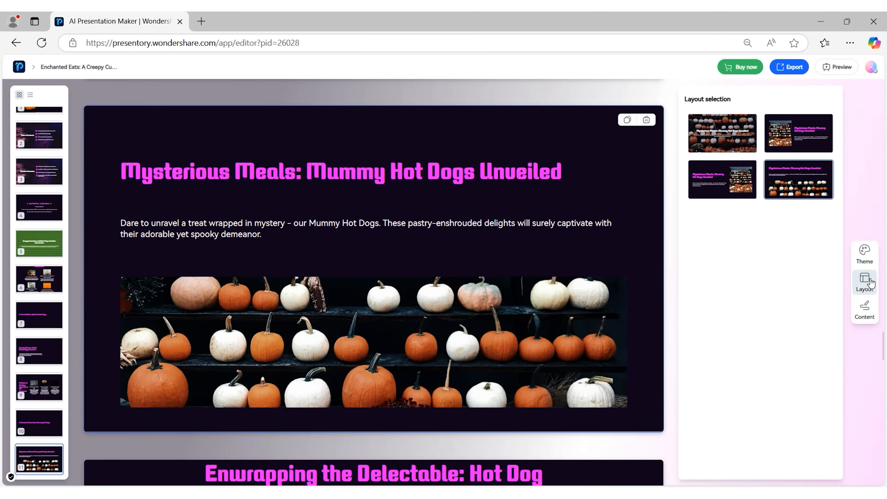
{"action": "left_click", "coordinate": [866, 254]}
{"action": "left_click", "coordinate": [869, 312]}
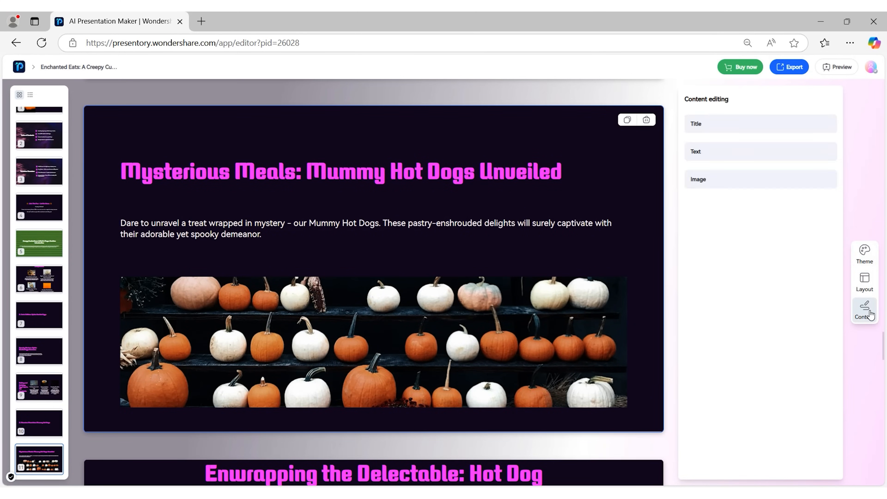
{"action": "left_click", "coordinate": [500, 317]}
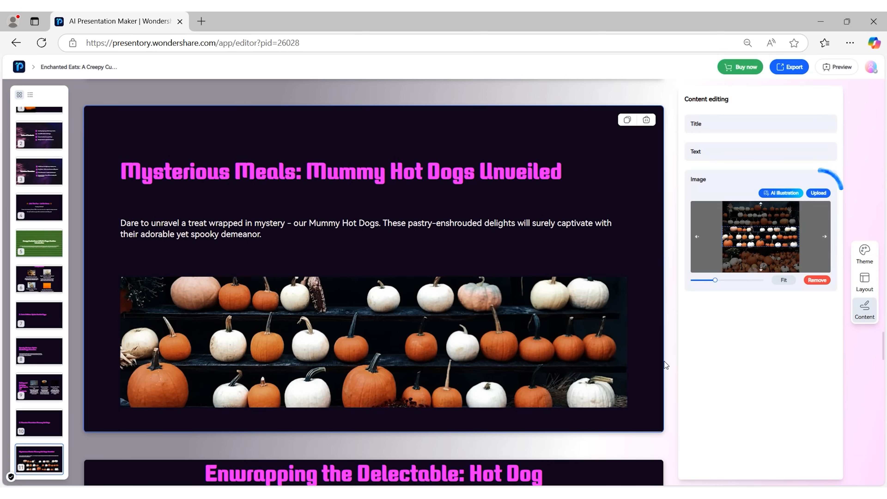
{"action": "scroll", "coordinate": [621, 362], "scroll_direction": "down", "scroll_amount": 5}
{"action": "scroll", "coordinate": [621, 349], "scroll_direction": "up", "scroll_amount": 4}
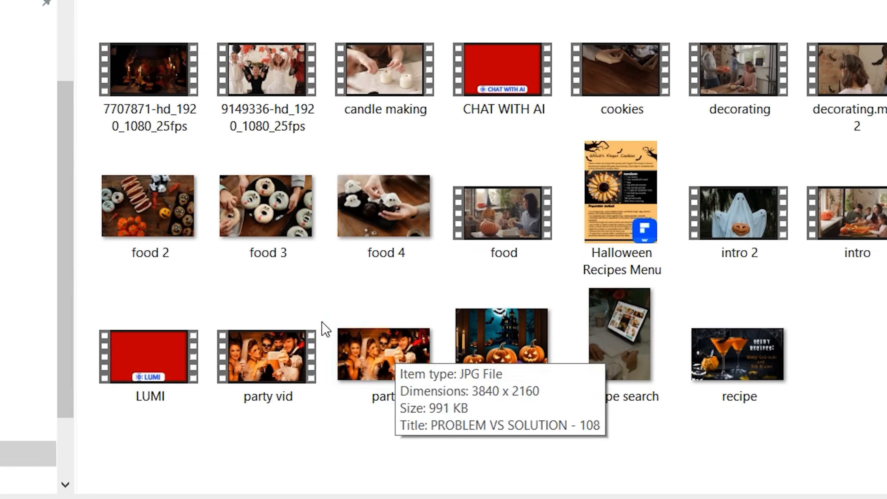
{"action": "left_click", "coordinate": [174, 224]}
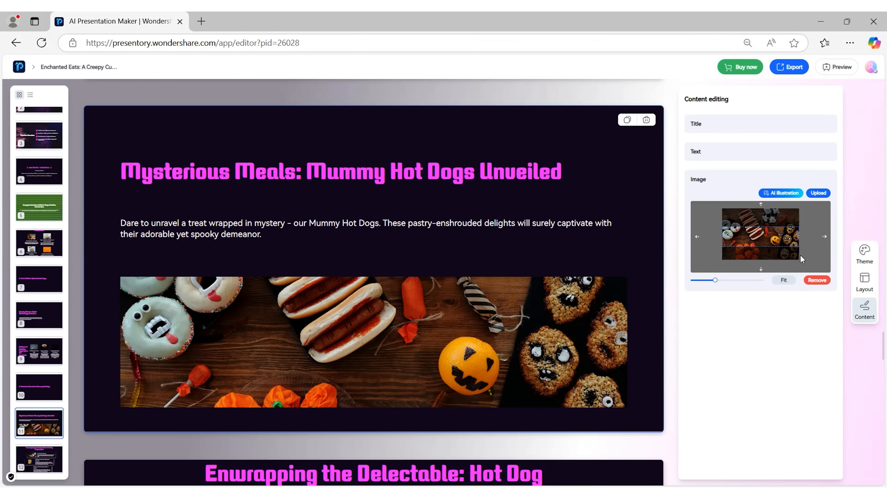
Generate AI images for the Mummy Hot Dogs slide from a prompt starting with "Halloween themed"
{"action": "left_click", "coordinate": [798, 197]}
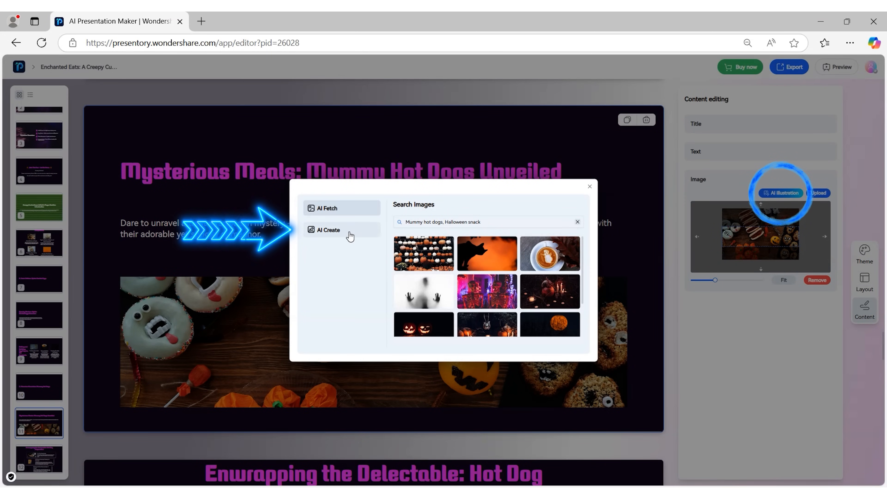
{"action": "left_click", "coordinate": [349, 236]}
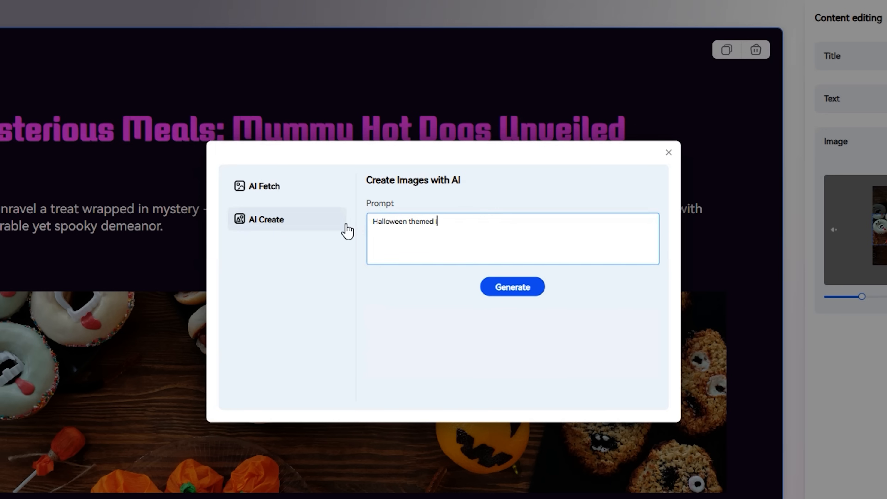
{"action": "left_click", "coordinate": [492, 285]}
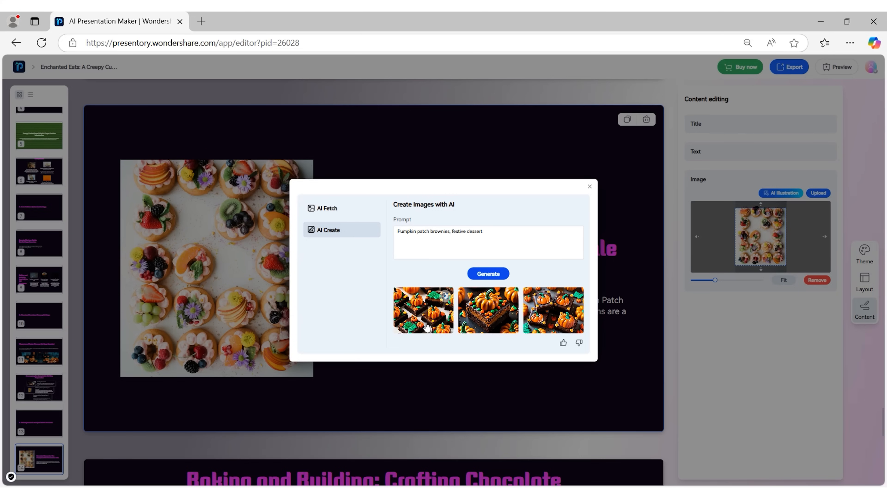
Use the first AI image generated for "Pumpkin patch brownies, festive dessert" as the brownies slide's picture
{"action": "left_click", "coordinate": [427, 326]}
{"action": "left_click", "coordinate": [590, 188]}
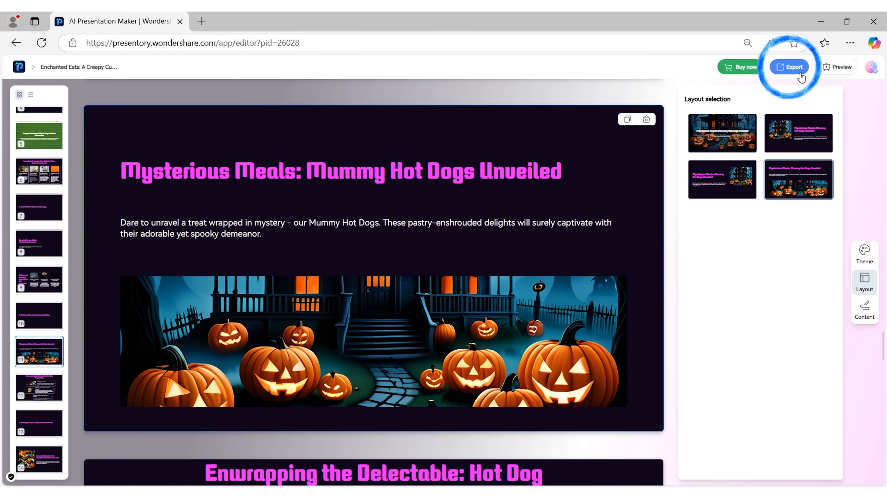
Export the presentation and look through the pages of the resulting PDF in PDFelement
{"action": "left_click", "coordinate": [801, 74]}
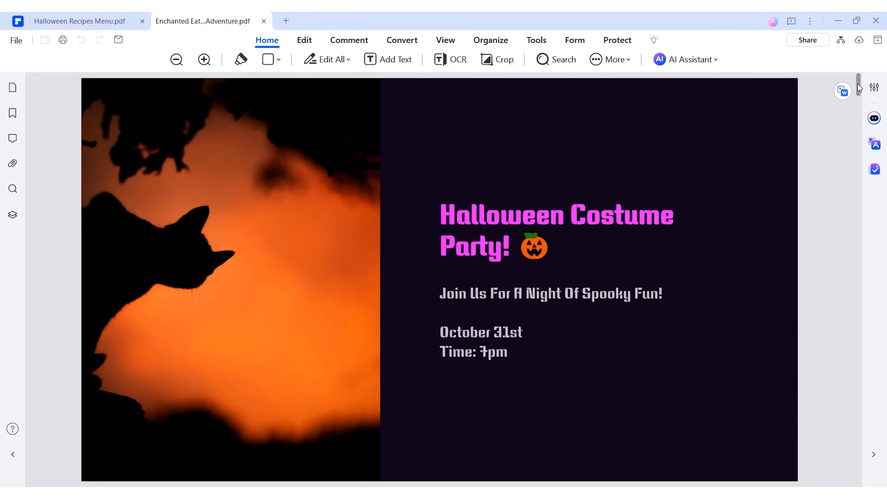
{"action": "left_click_drag", "start_coordinate": [858, 85], "coordinate": [864, 158]}
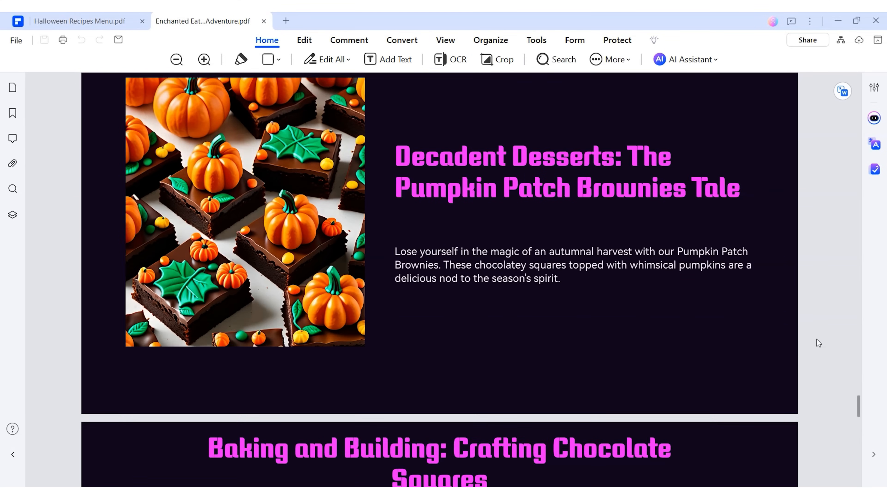
{"action": "scroll", "coordinate": [816, 339], "scroll_direction": "up", "scroll_amount": 2}
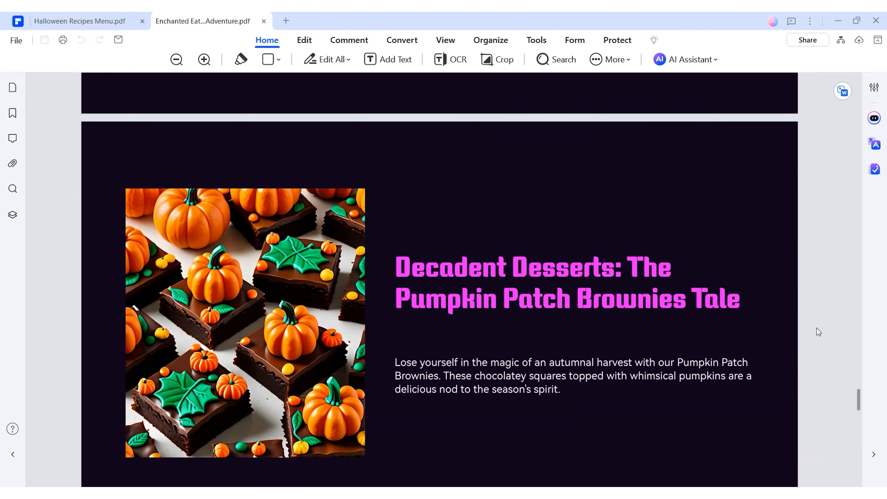
{"action": "scroll", "coordinate": [816, 328], "scroll_direction": "down", "scroll_amount": 1}
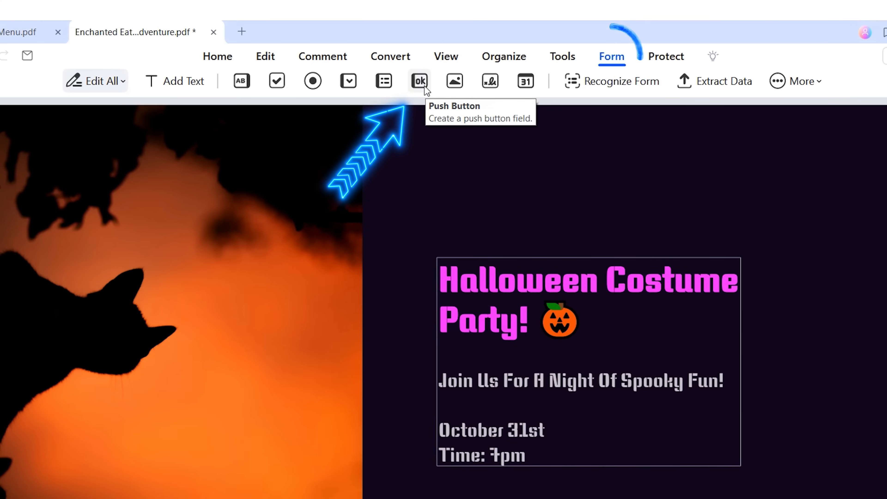
Draw a push button form field above the "Halloween Costume Party!" title on the first page
{"action": "left_click", "coordinate": [419, 80]}
{"action": "left_click_drag", "start_coordinate": [506, 124], "coordinate": [686, 256]}
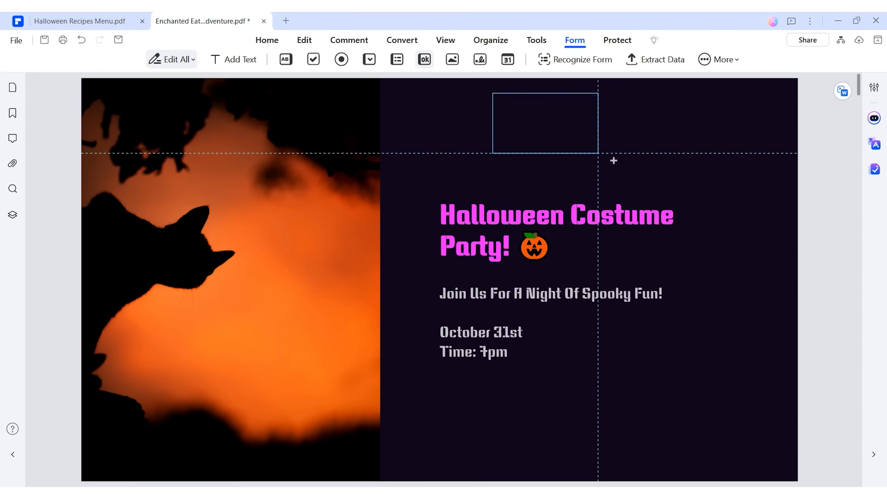
{"action": "left_click", "coordinate": [604, 154]}
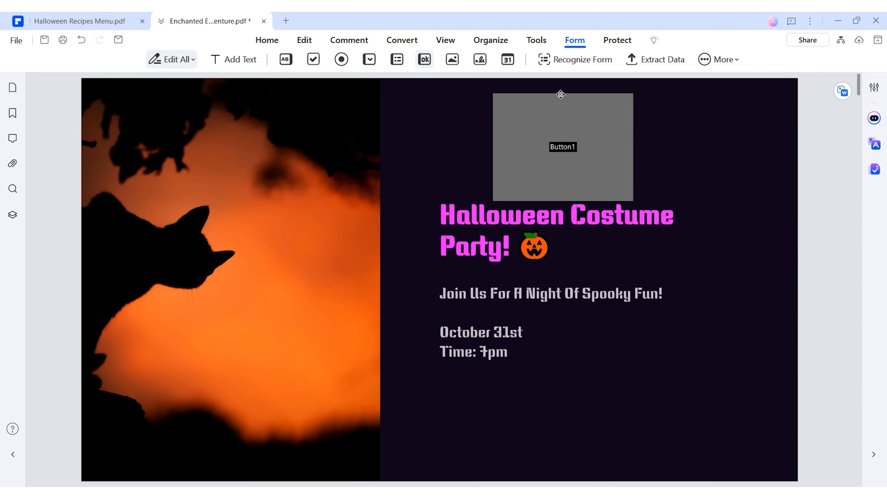
Set the button's layout to Icon only and its behavior to Push in the field properties
{"action": "double_click", "coordinate": [624, 147]}
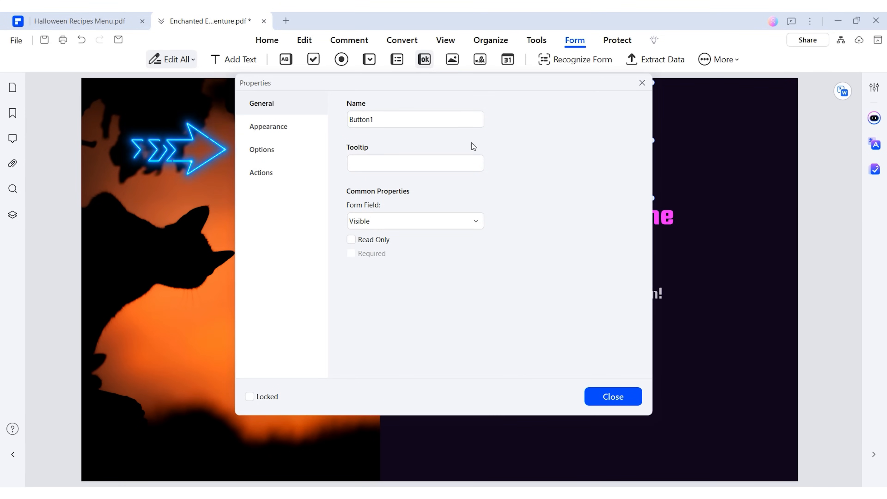
{"action": "left_click", "coordinate": [301, 152]}
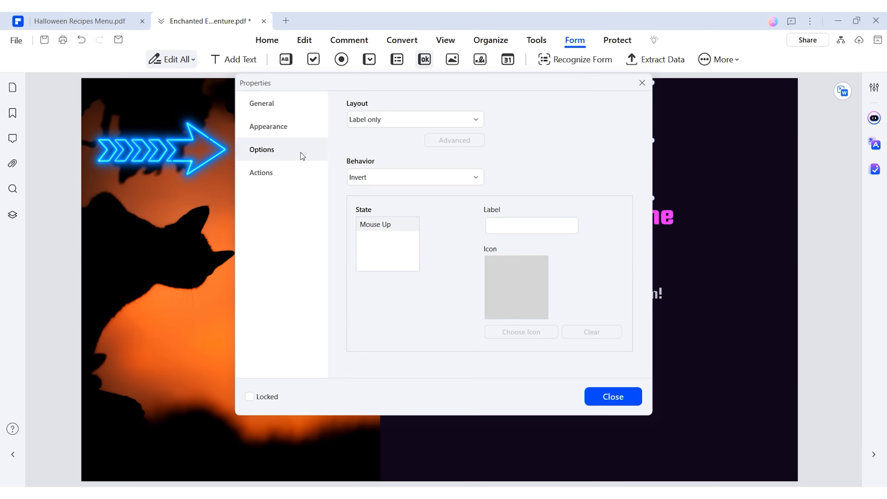
{"action": "left_click", "coordinate": [466, 124]}
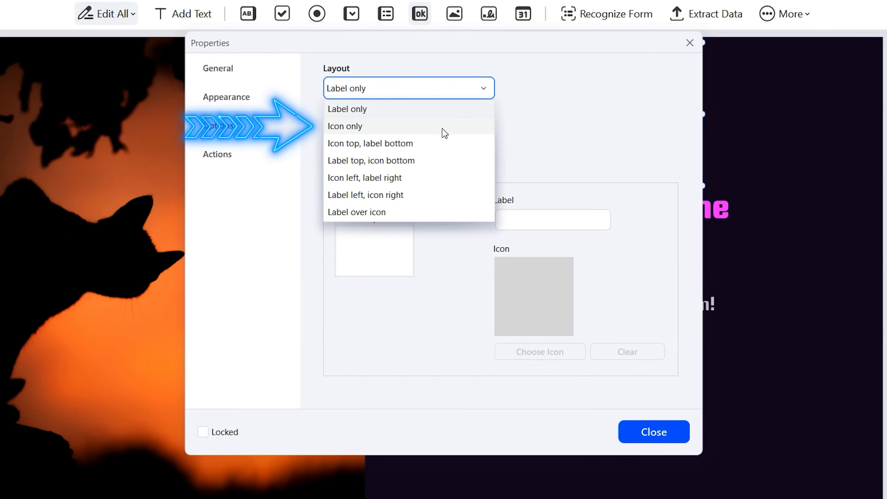
{"action": "left_click", "coordinate": [443, 129]}
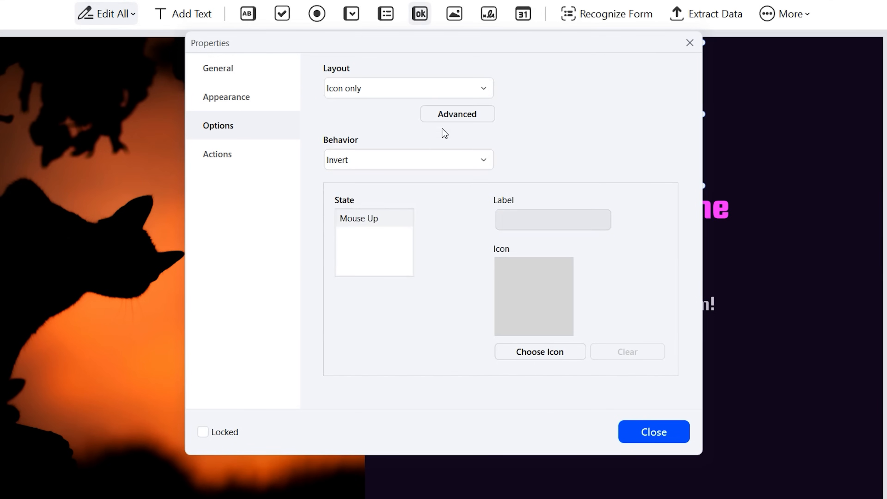
{"action": "left_click", "coordinate": [457, 160]}
{"action": "left_click", "coordinate": [463, 197]}
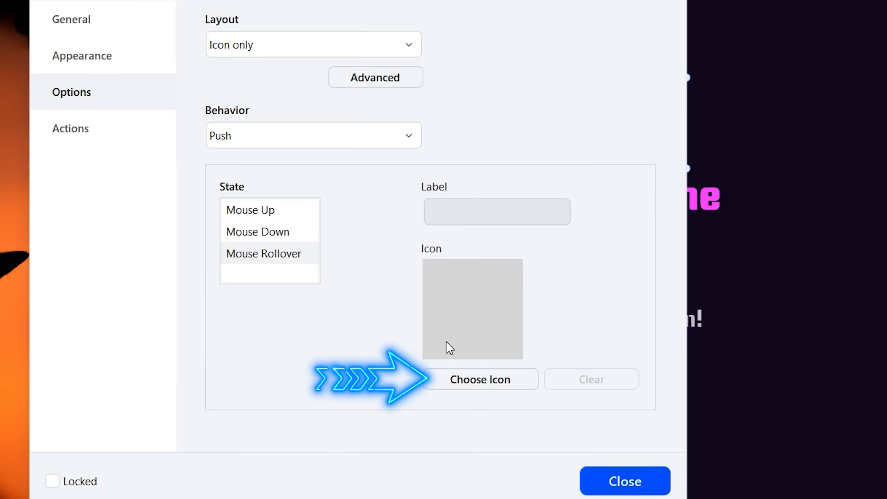
Assign the bats image as the button's icon for the Mouse Rollover state
{"action": "left_click", "coordinate": [519, 388]}
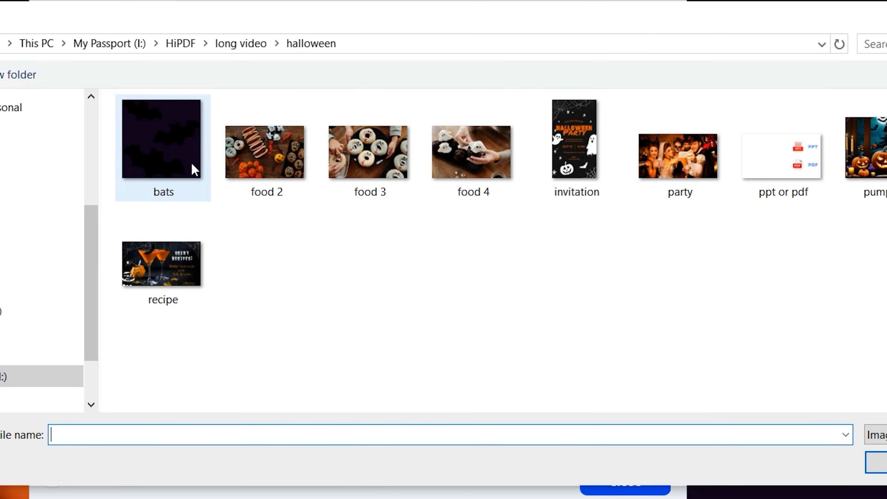
{"action": "left_click", "coordinate": [192, 168]}
{"action": "left_click", "coordinate": [878, 464]}
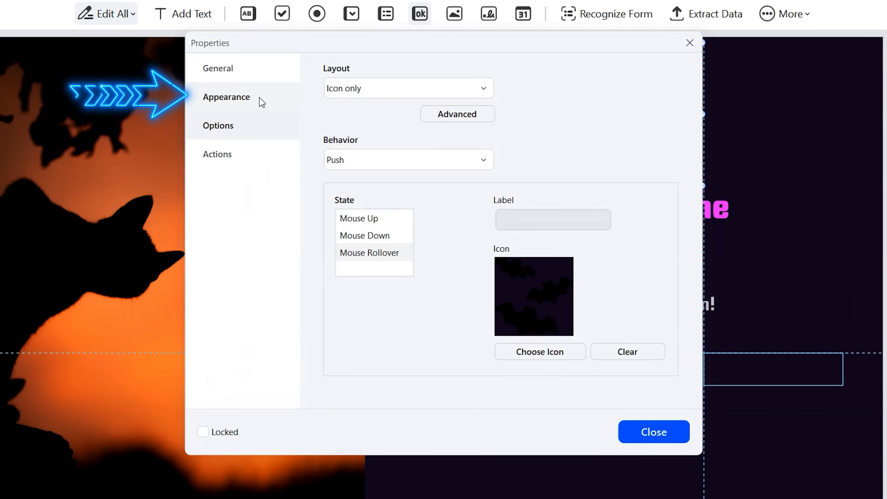
Make the button's fill color transparent and close its properties
{"action": "left_click", "coordinate": [275, 104]}
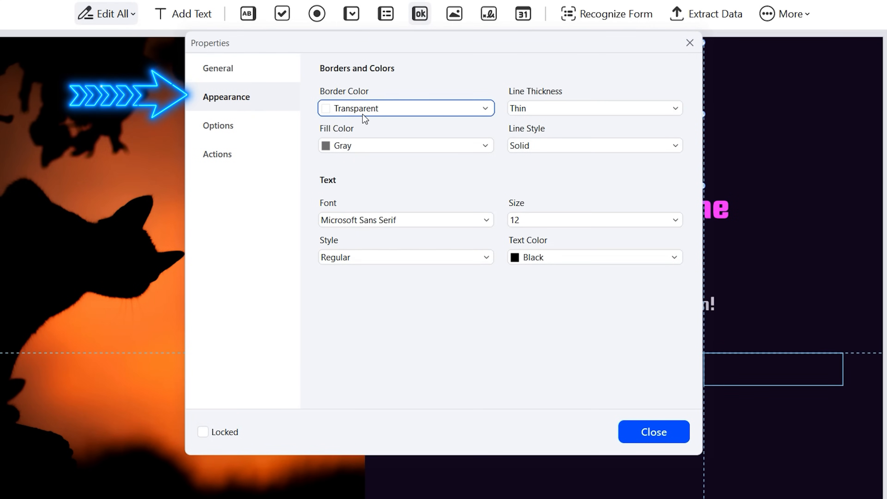
{"action": "left_click", "coordinate": [448, 148]}
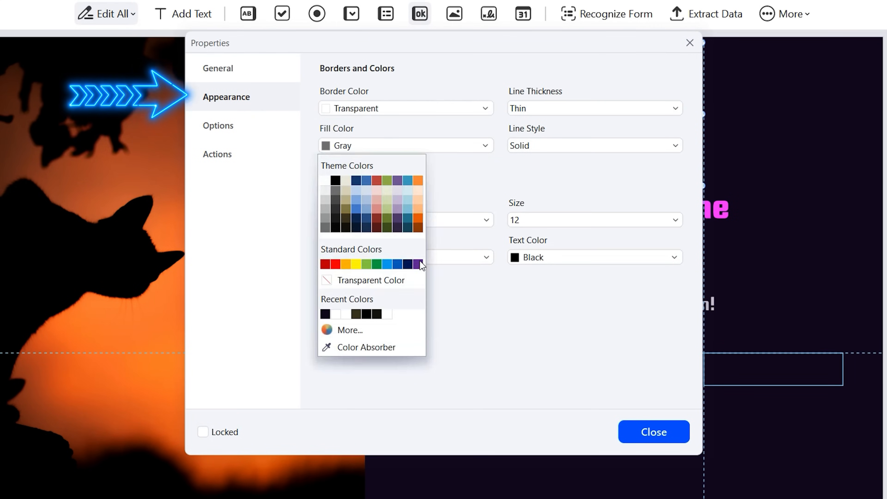
{"action": "left_click", "coordinate": [368, 281]}
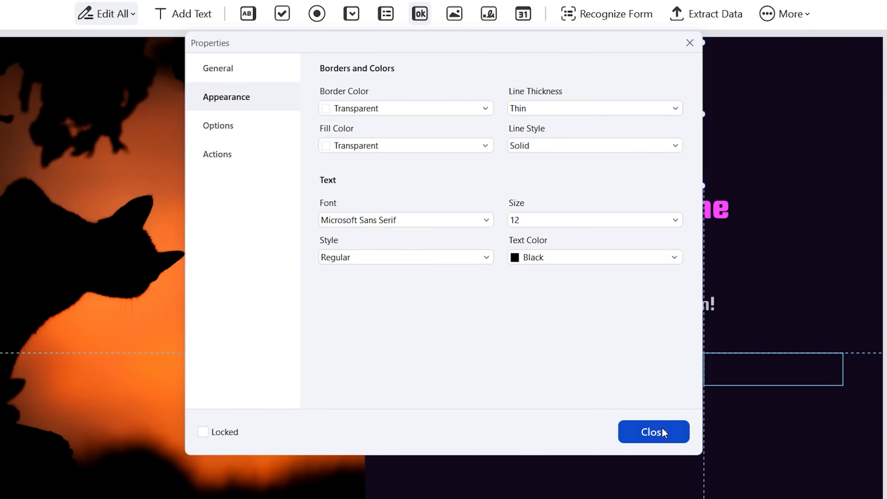
{"action": "left_click", "coordinate": [662, 427]}
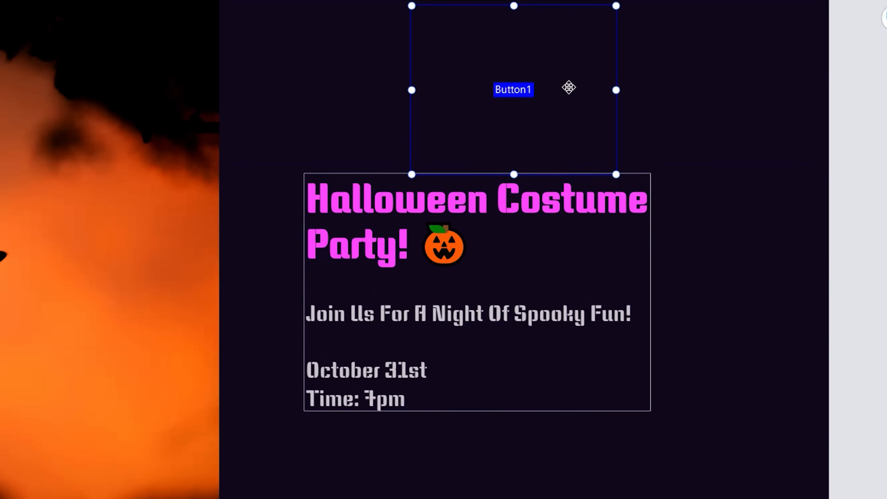
Start creating multiple copies of the button field
{"action": "right_click", "coordinate": [570, 87]}
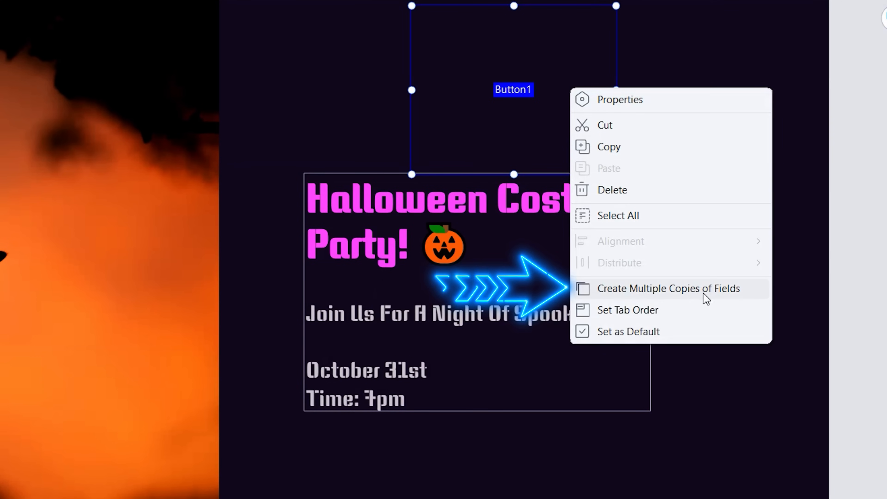